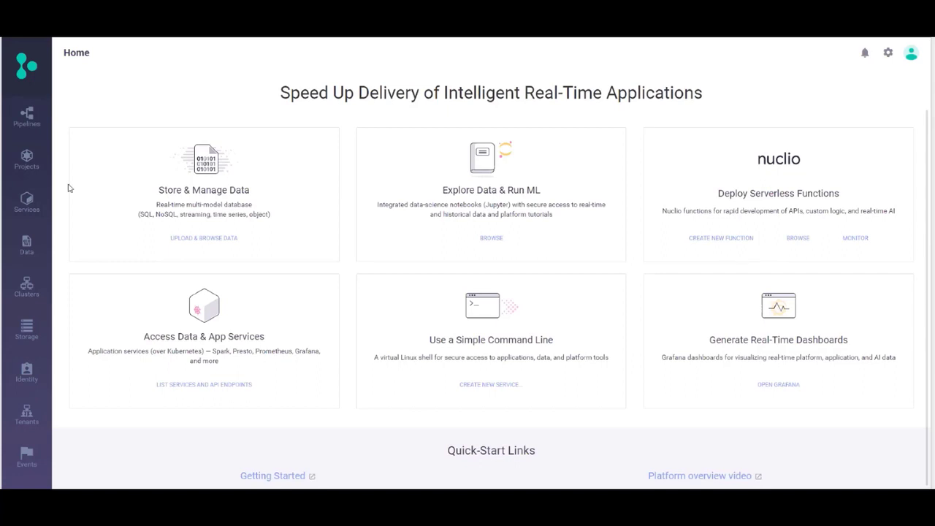
- Examine the list of platform services, from the Jupyter notebooks and Grafana to Nuclio, Presto, Spark and the web APIs
click(26, 203)
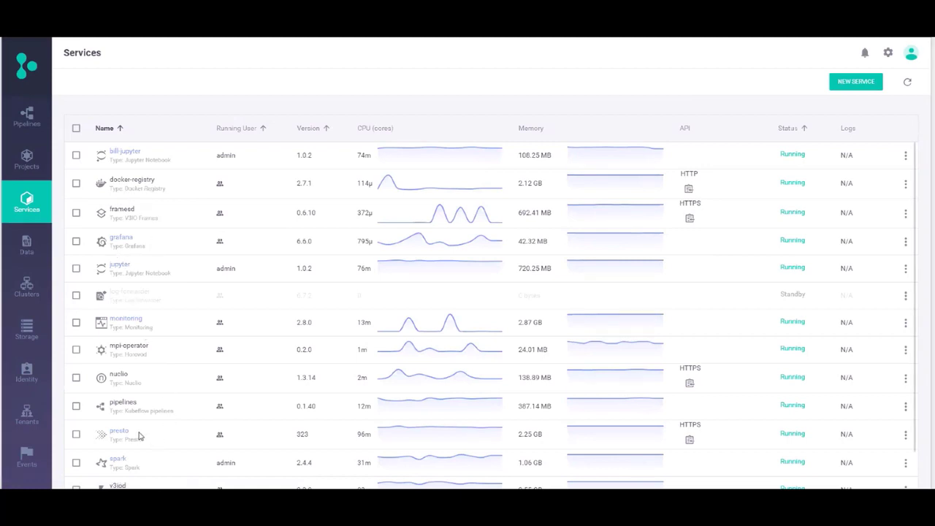
scroll(144, 425, down, 1)
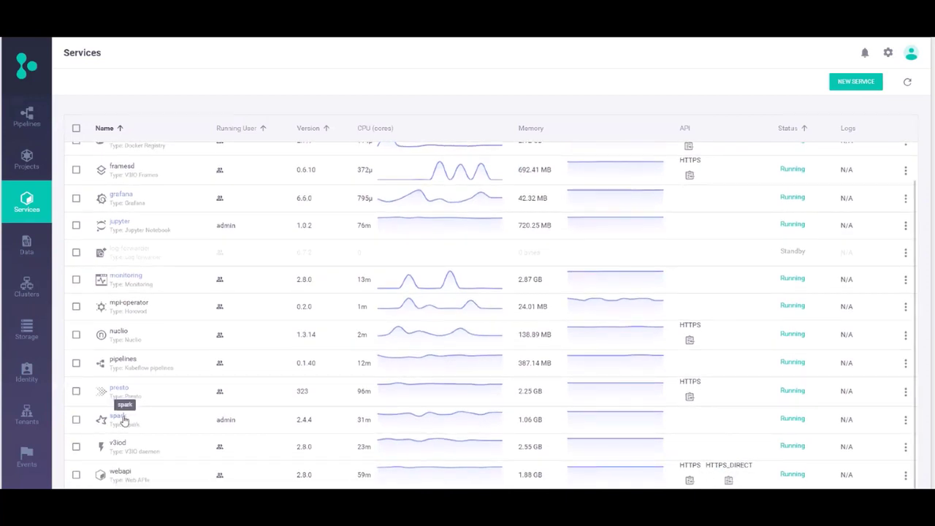
scroll(157, 407, up, 1)
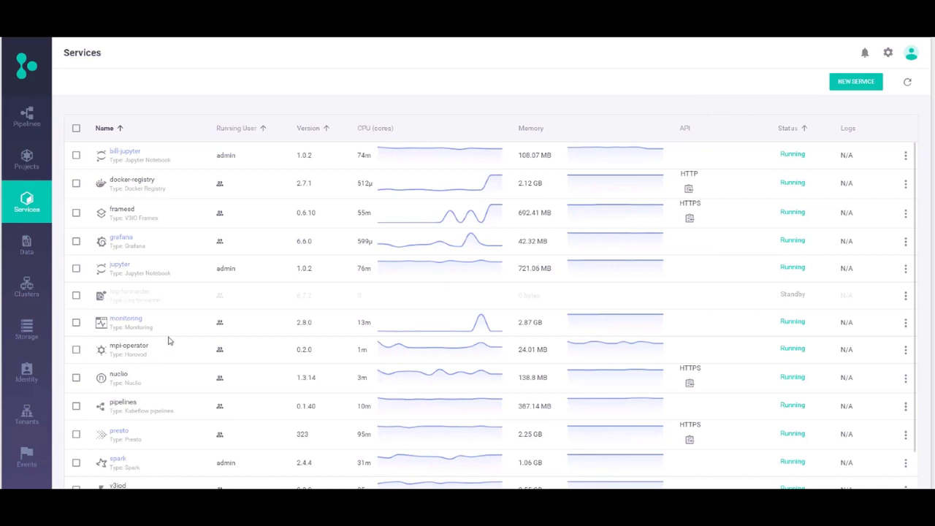
scroll(168, 341, down, 1)
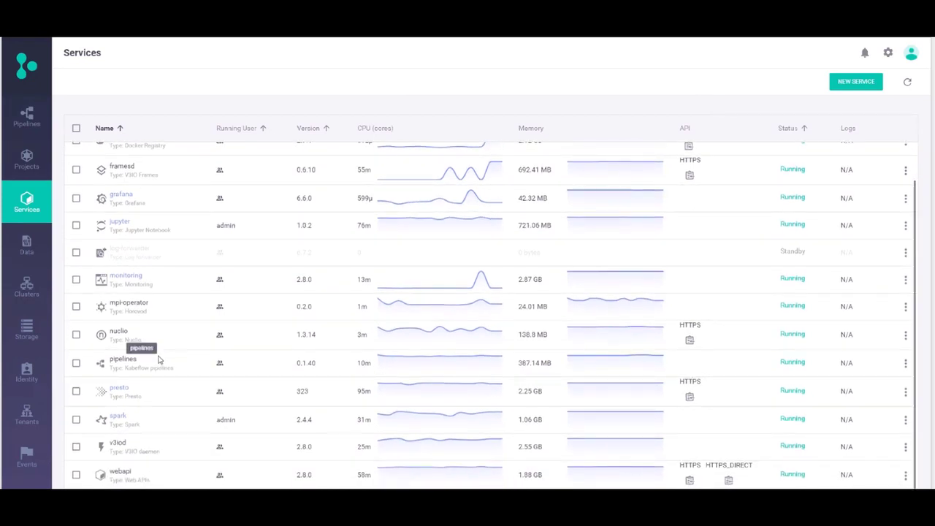
scroll(158, 357, up, 1)
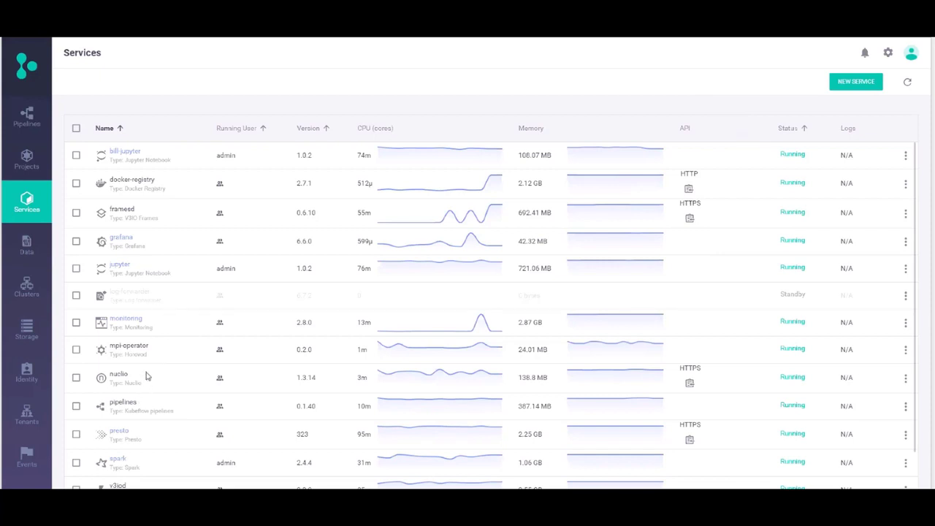
scroll(143, 418, down, 1)
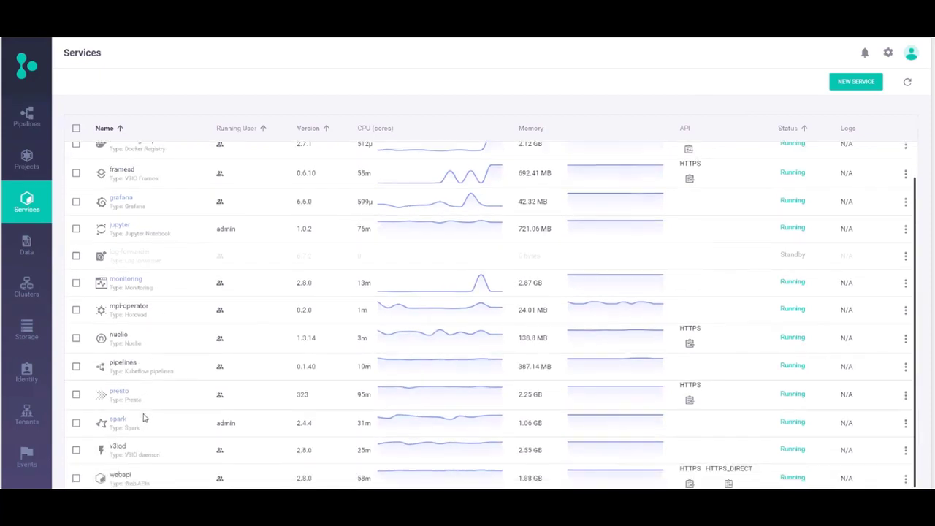
scroll(144, 418, up, 1)
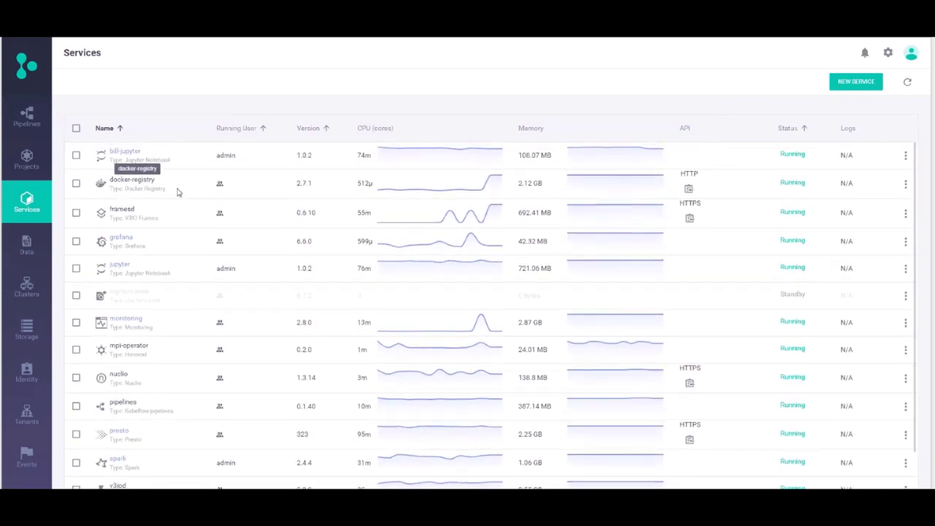
- Open the latest version of the nlp function in the ai project to view its source code
click(30, 161)
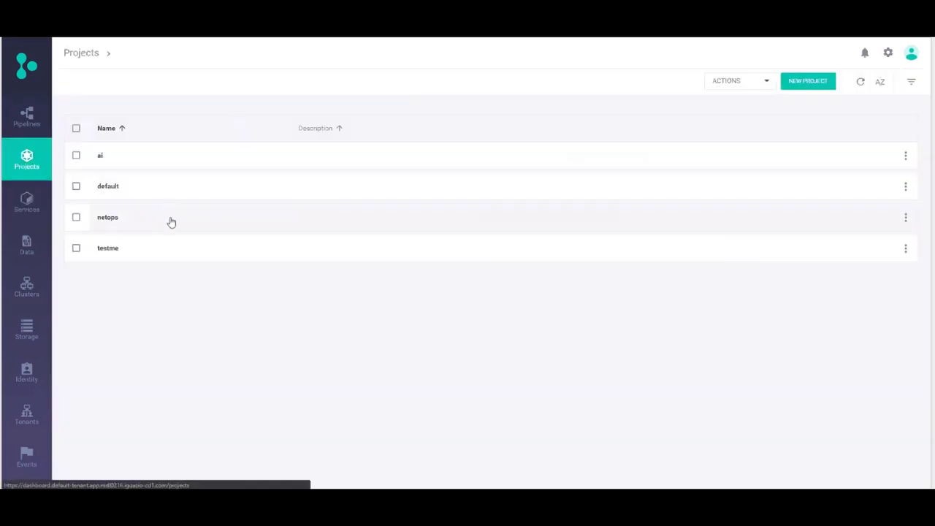
click(101, 157)
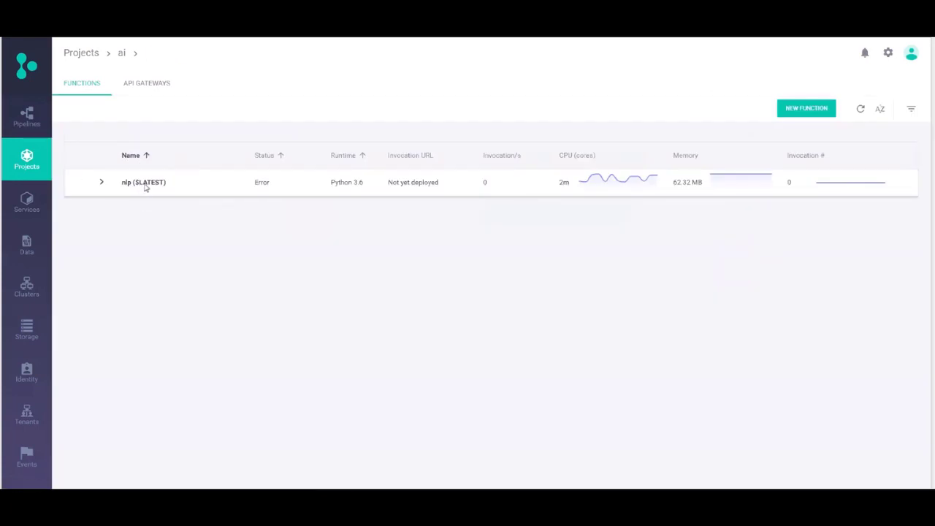
click(145, 187)
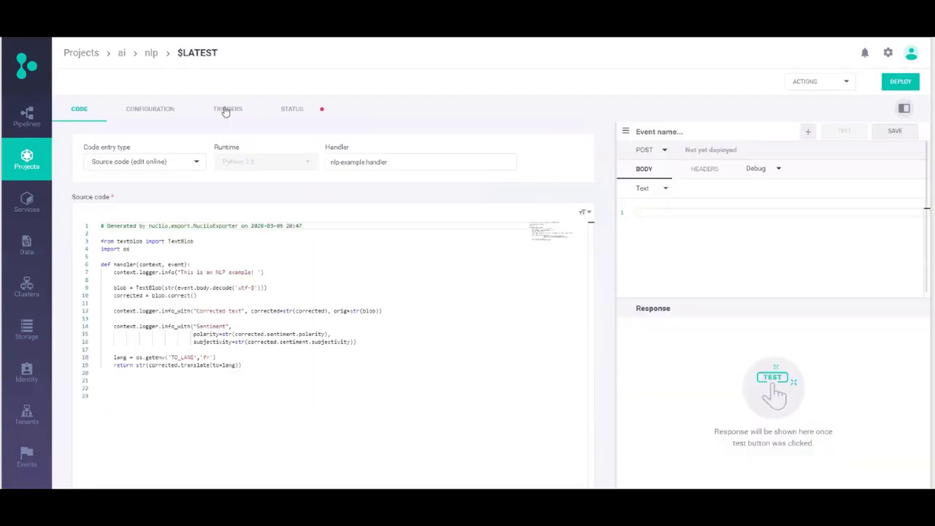
- Examine the classes offered for a new trigger on the nlp function, and delete the unfinished trigger
click(226, 109)
click(108, 146)
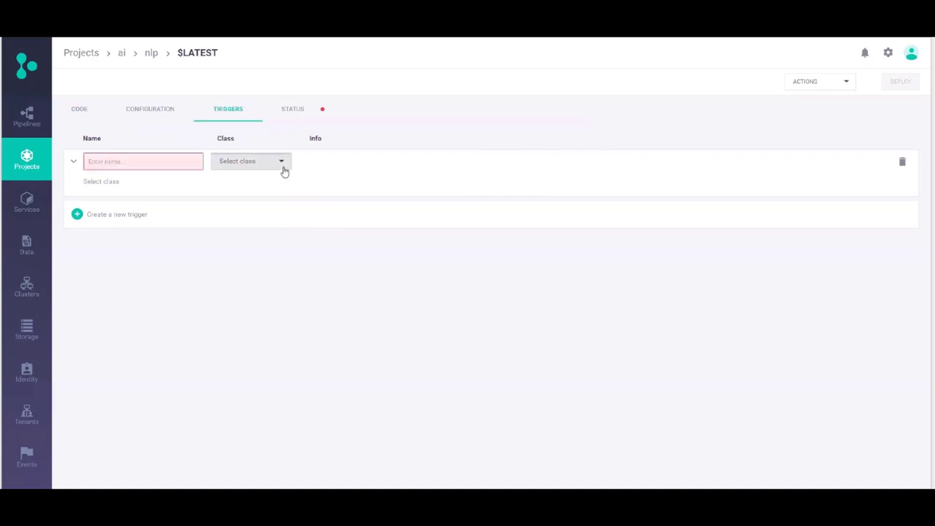
click(285, 171)
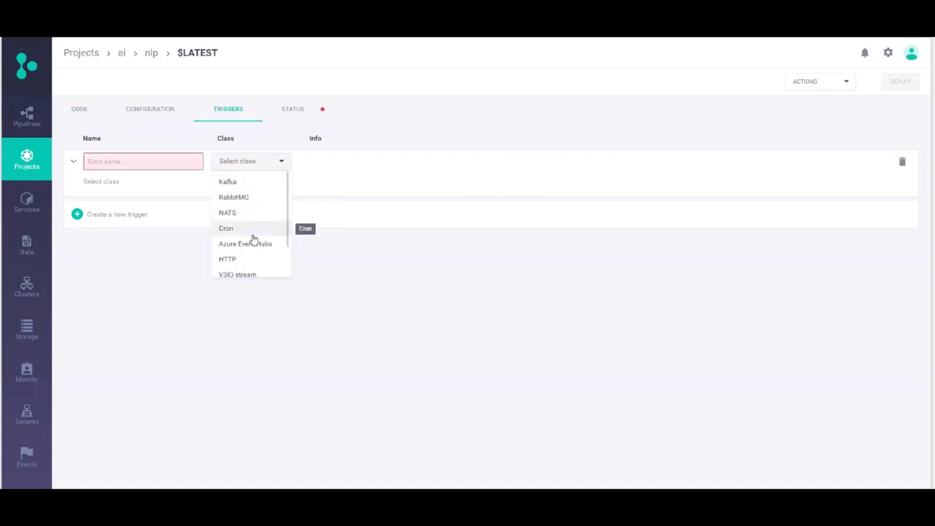
scroll(253, 238, down, 2)
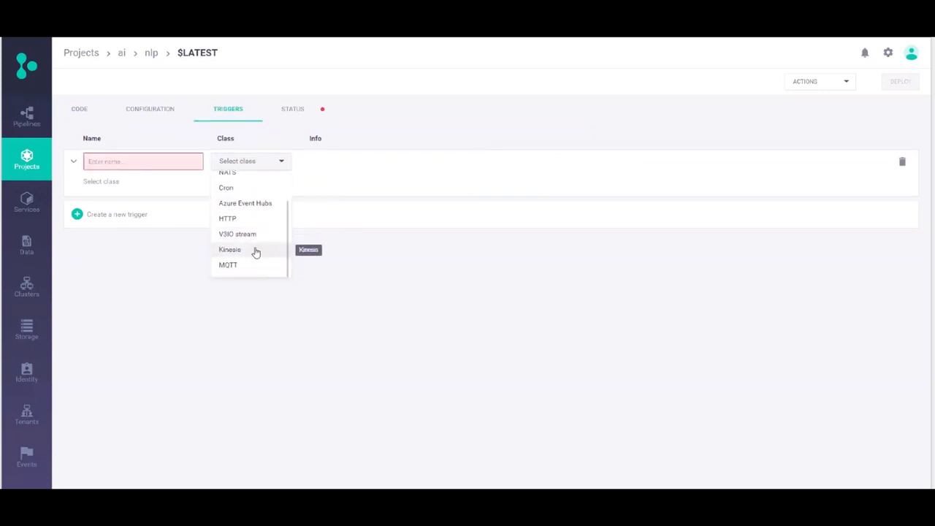
click(339, 190)
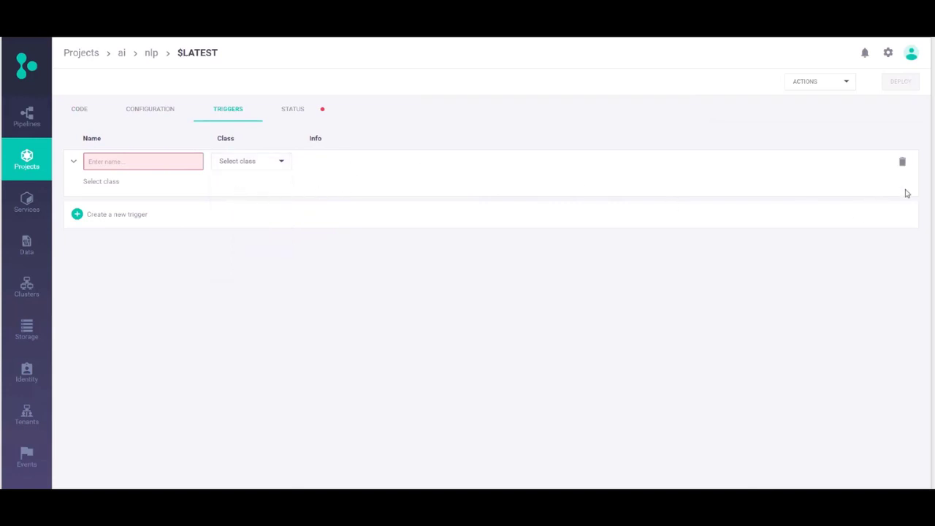
click(902, 162)
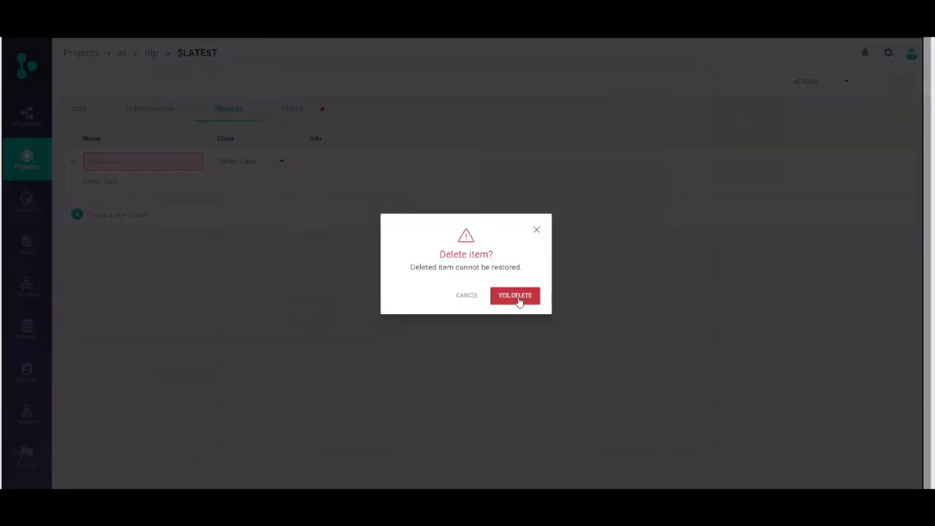
click(515, 296)
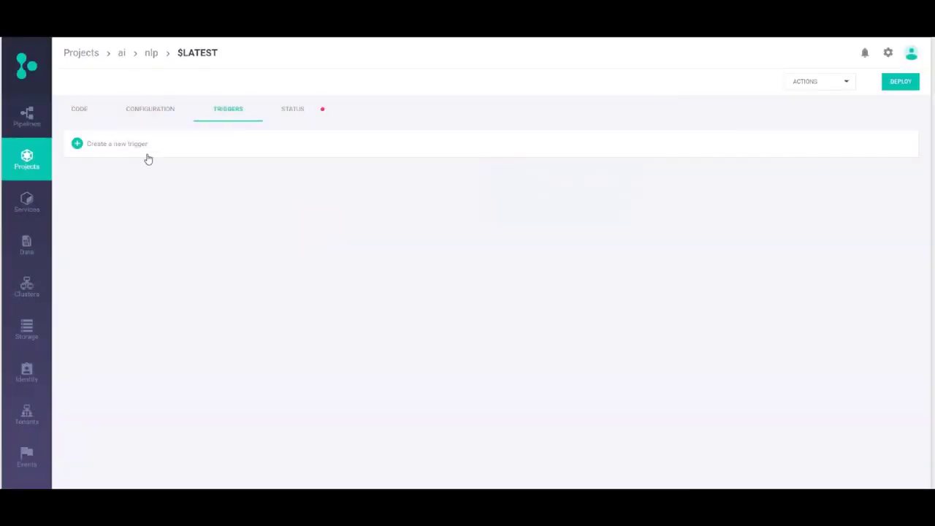
- View the list of pipelines and the platform's user accounts under Identity
click(27, 117)
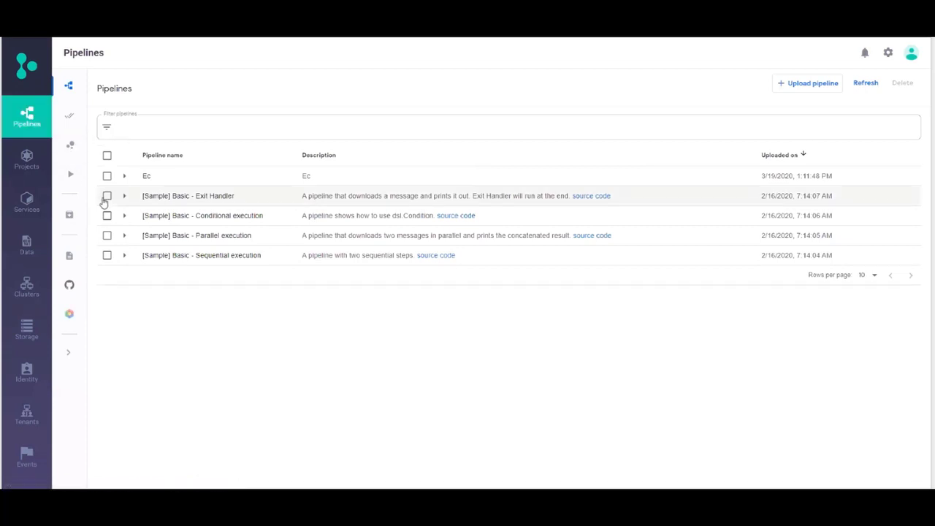
click(27, 371)
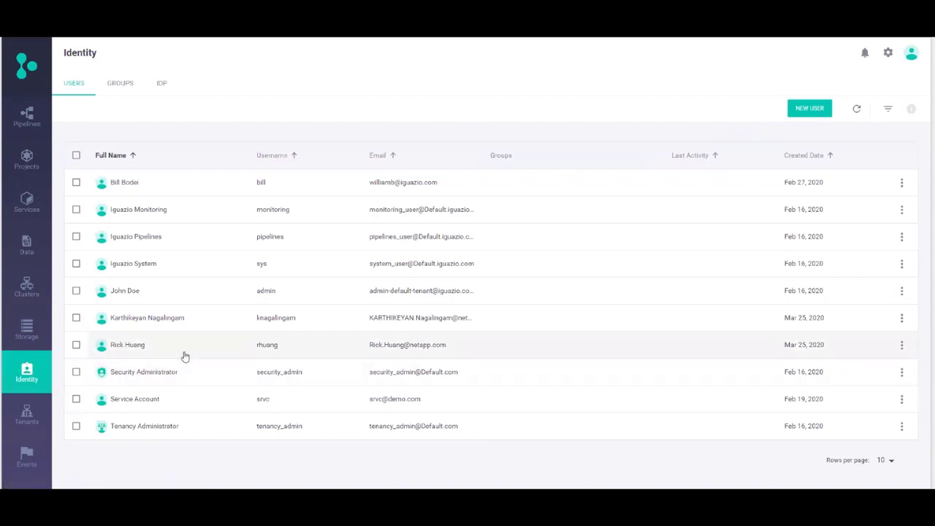
- Switch to Cloud Manager and open the demo working environment to view its volumes
click(210, 296)
click(833, 174)
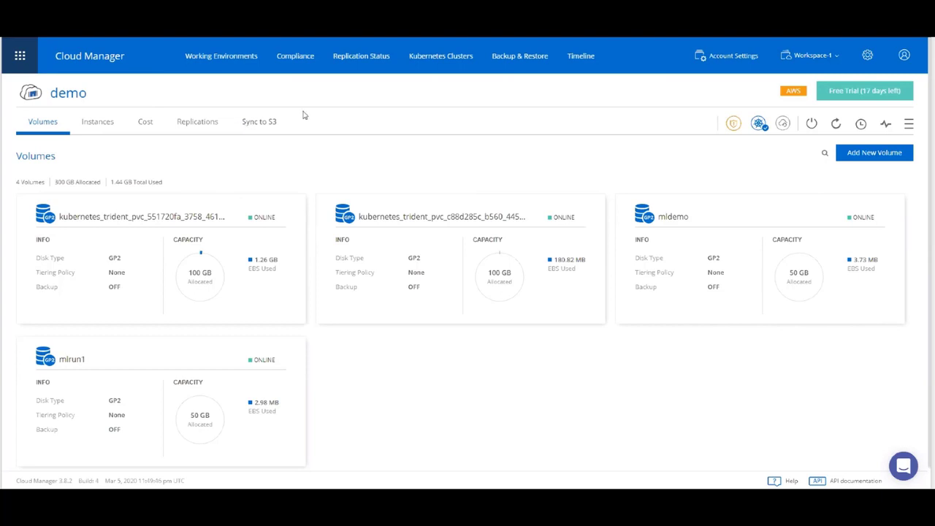
- View the discovered Kubernetes clusters, and reopen the demo working environment's volumes
click(436, 58)
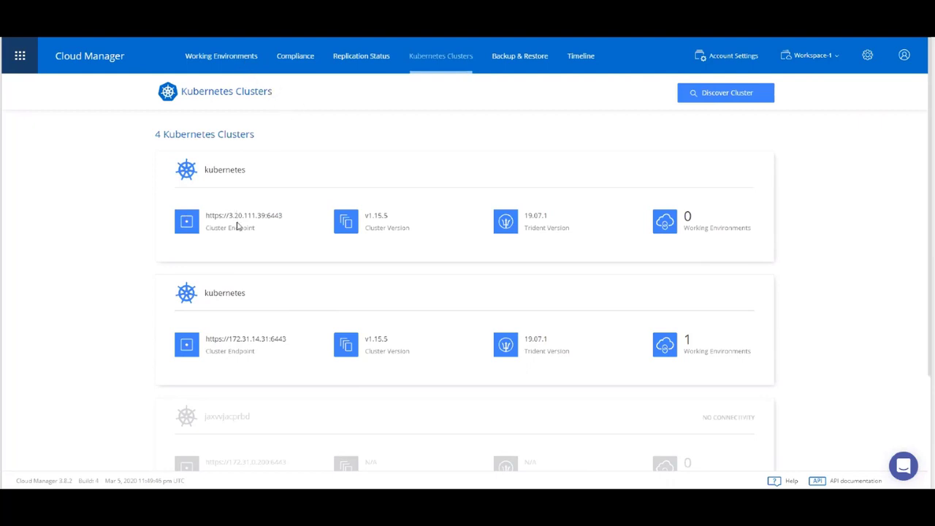
click(241, 60)
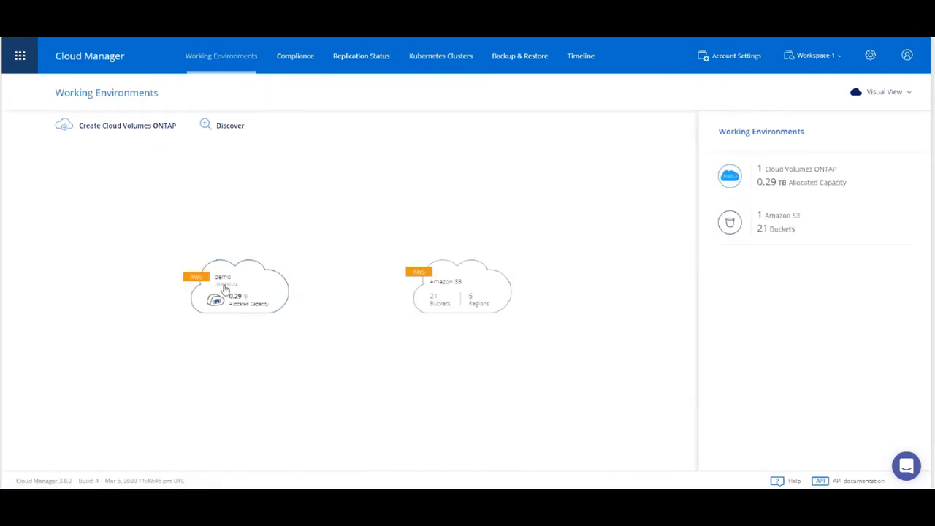
click(225, 290)
click(792, 453)
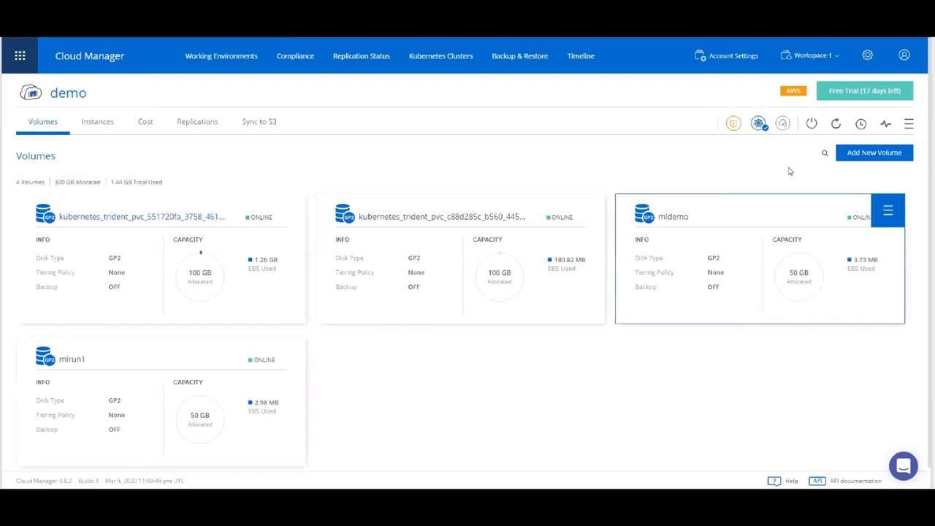
- Examine the demo environment's settings for Kubernetes persistent volumes with the kubernetes cluster selected, and cancel the connection form
click(761, 125)
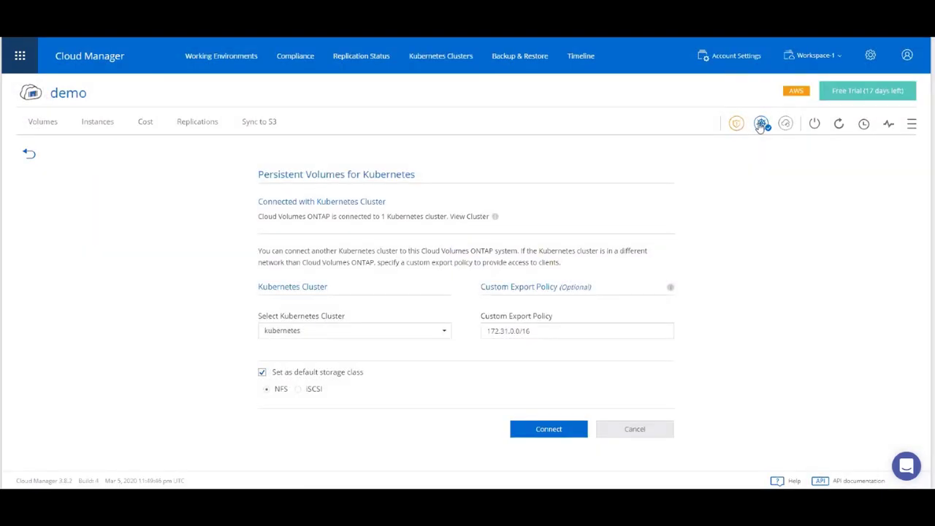
click(444, 335)
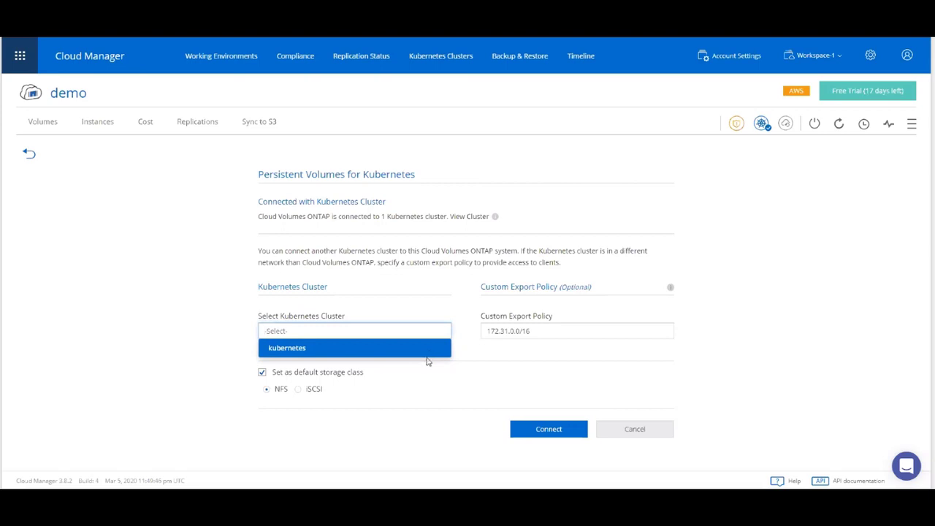
click(431, 345)
click(538, 434)
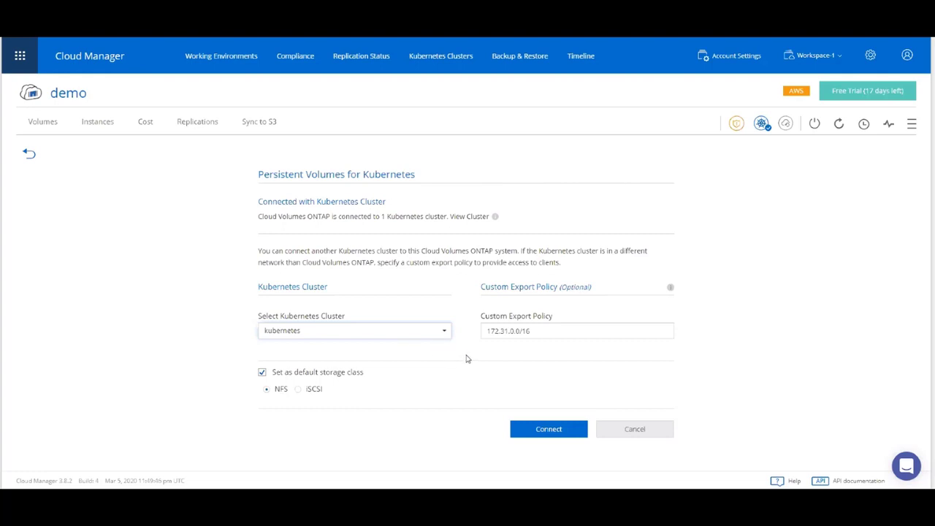
click(637, 435)
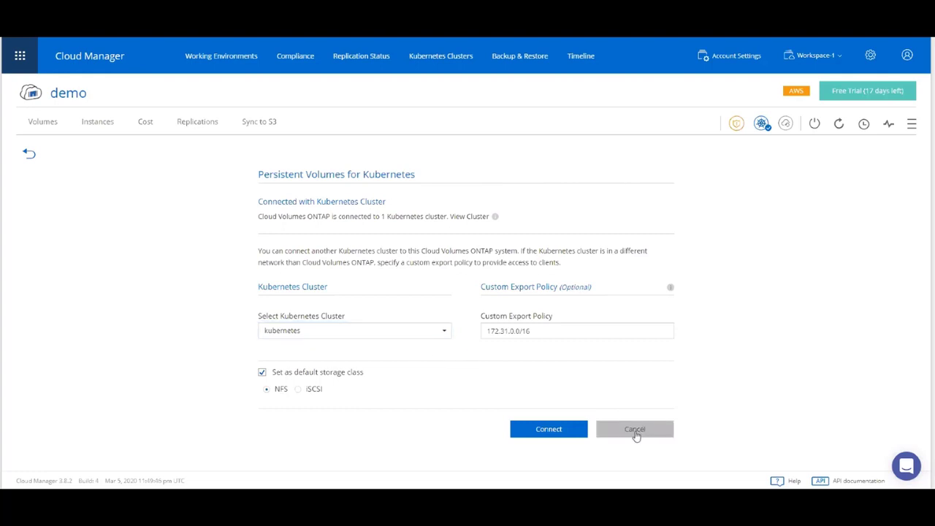
click(636, 435)
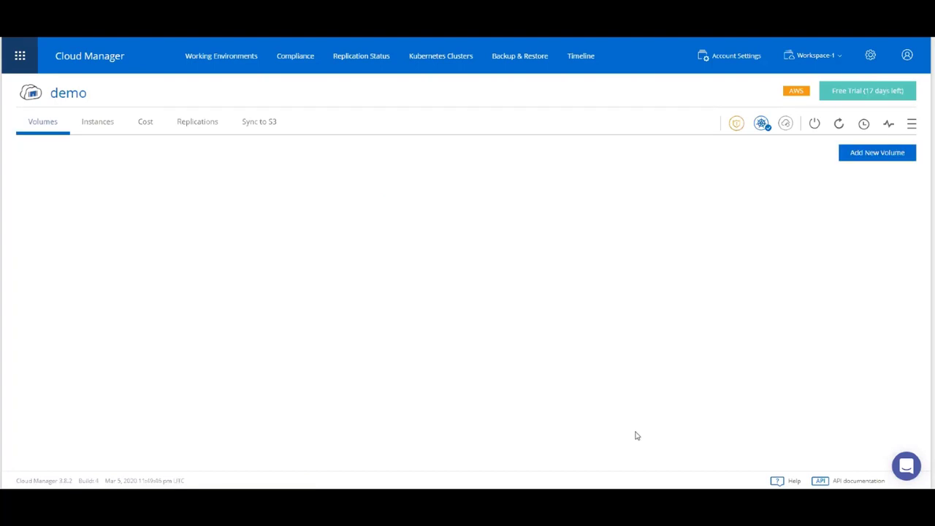